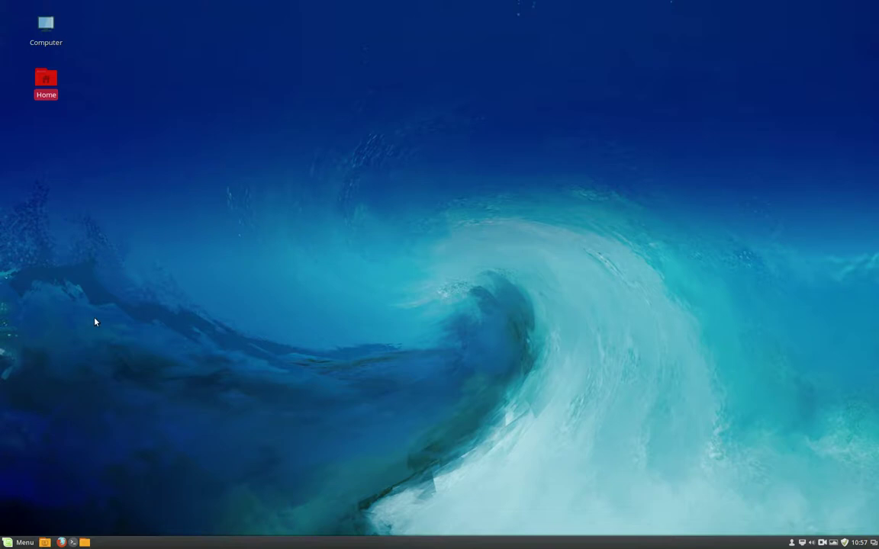
Search the Cinnamon Menu for 'start' to find Startup Applications.
click(20, 542)
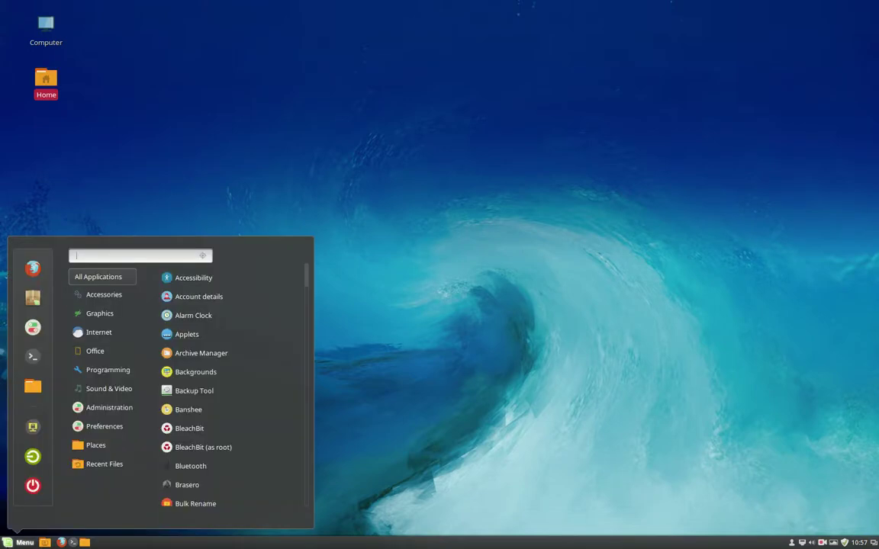
text(star)
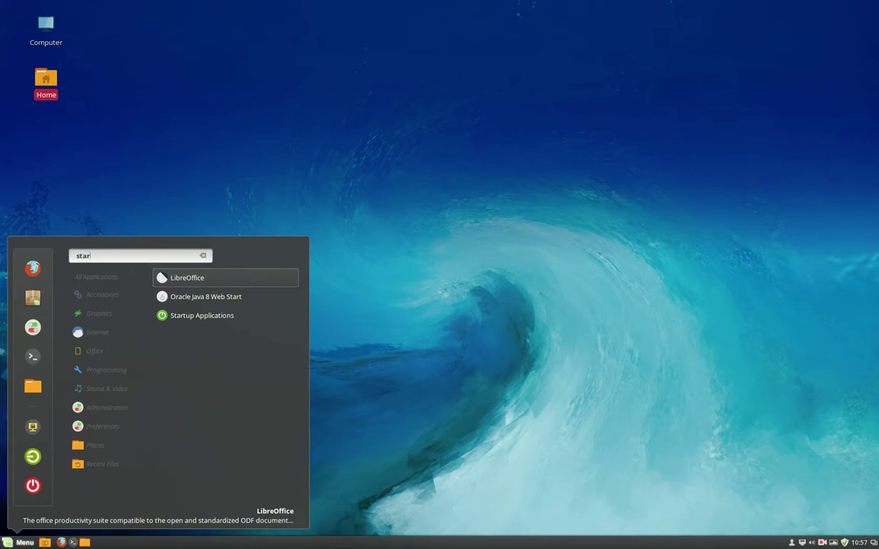
text(t)
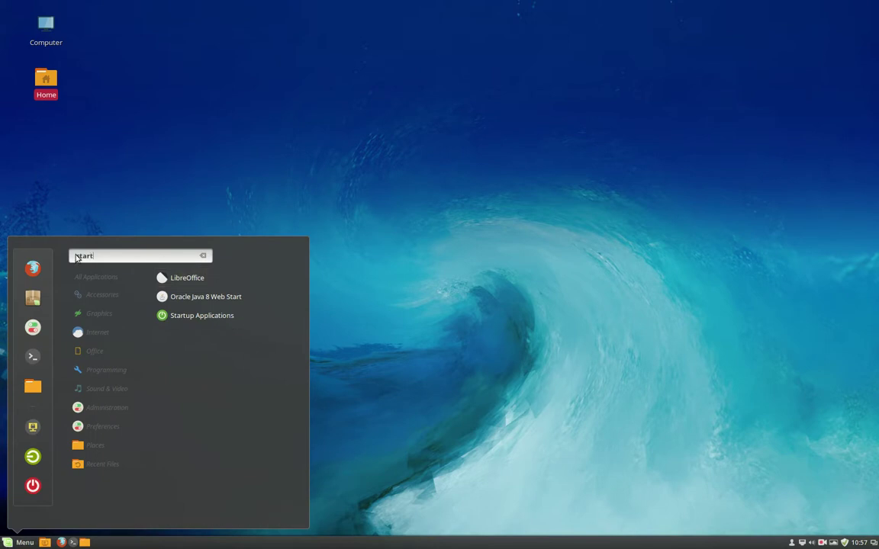
Launch Startup Applications and uncheck the mintUpload and mintWelcome entries so they don't start at login.
click(237, 314)
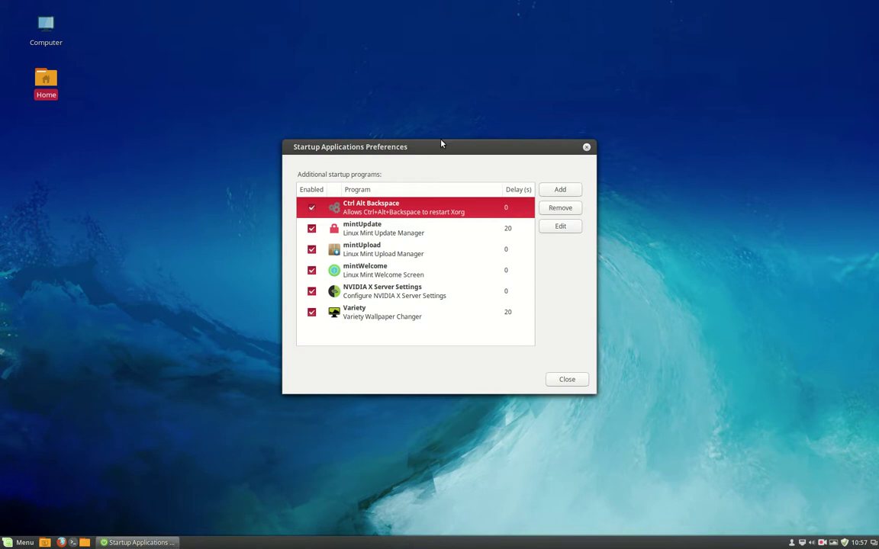
drag(440, 145, 427, 84)
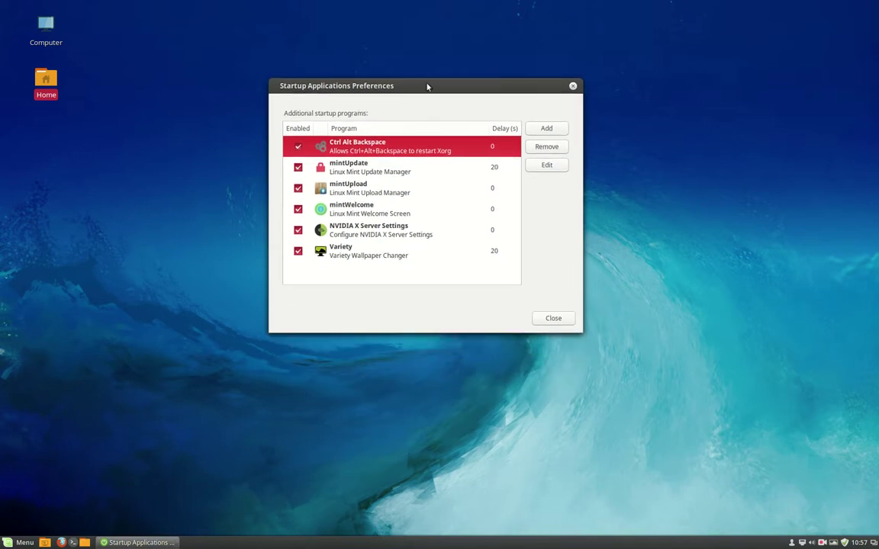
click(332, 170)
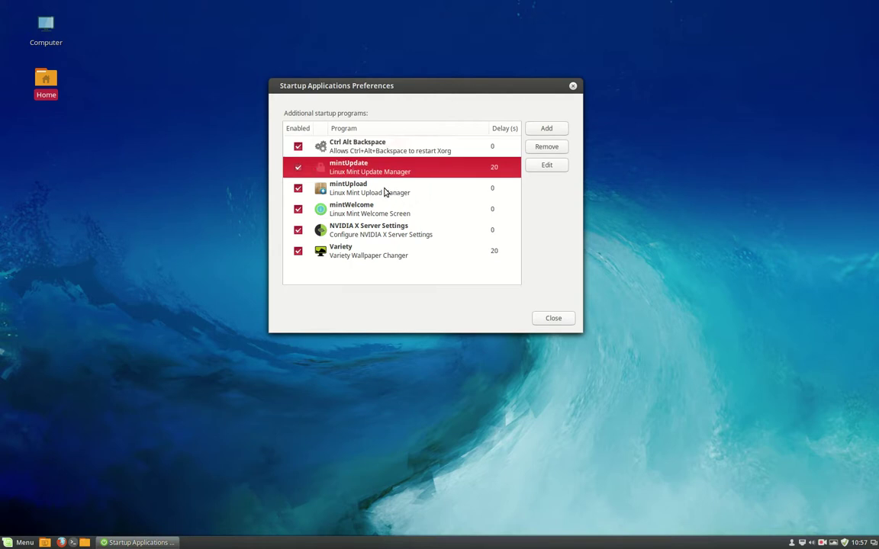
click(340, 190)
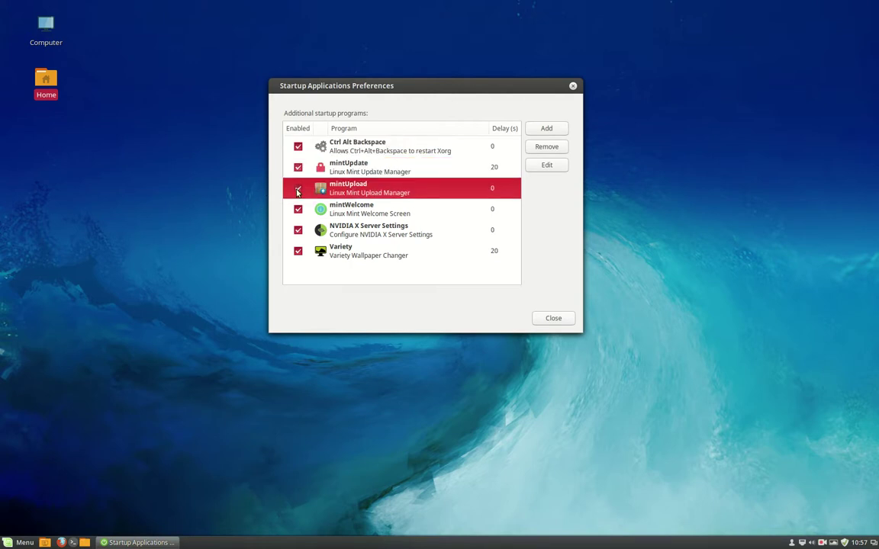
click(298, 190)
click(364, 216)
click(298, 209)
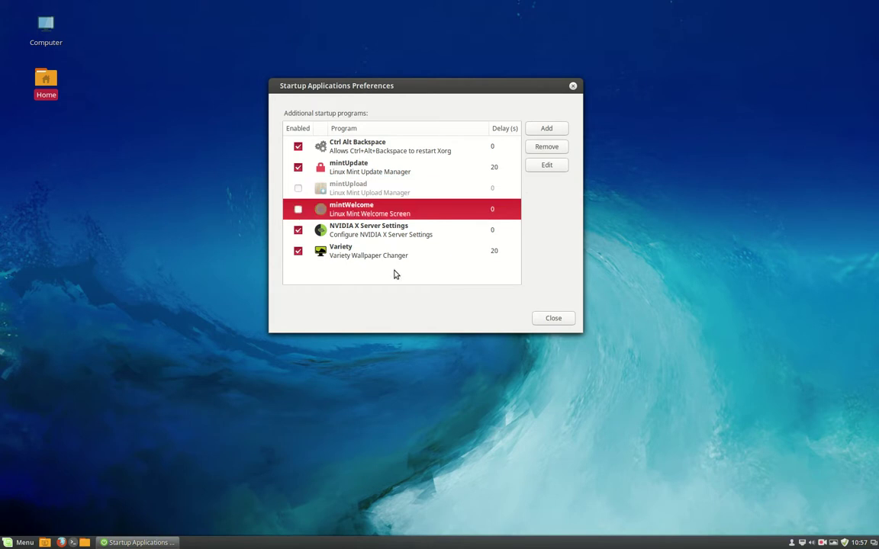
key(Down)
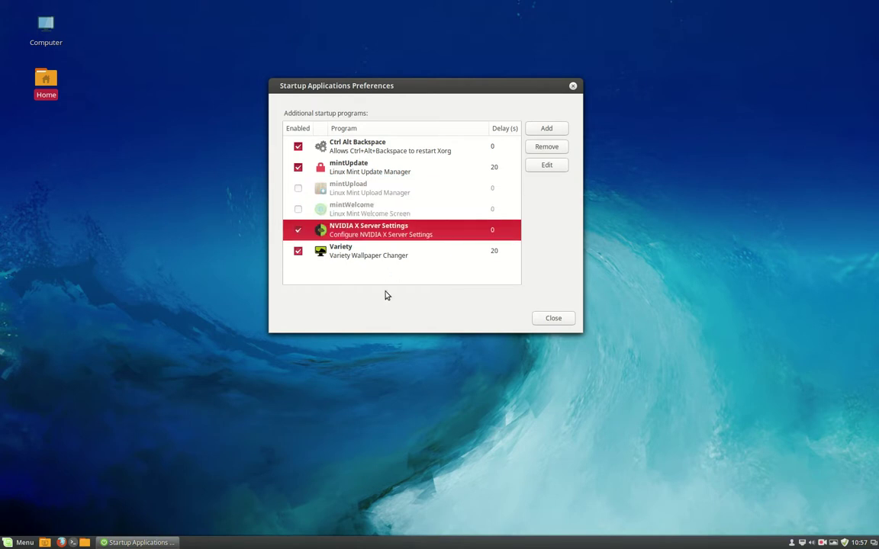
click(407, 251)
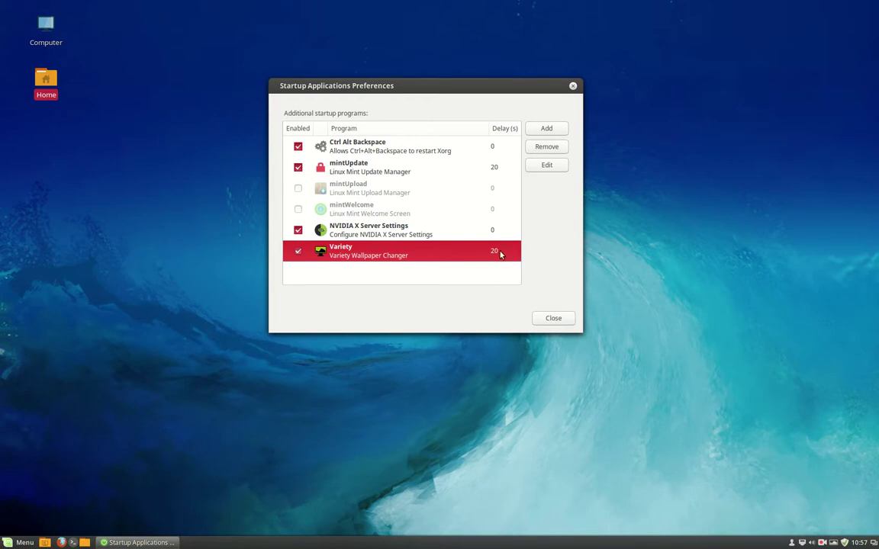
click(550, 169)
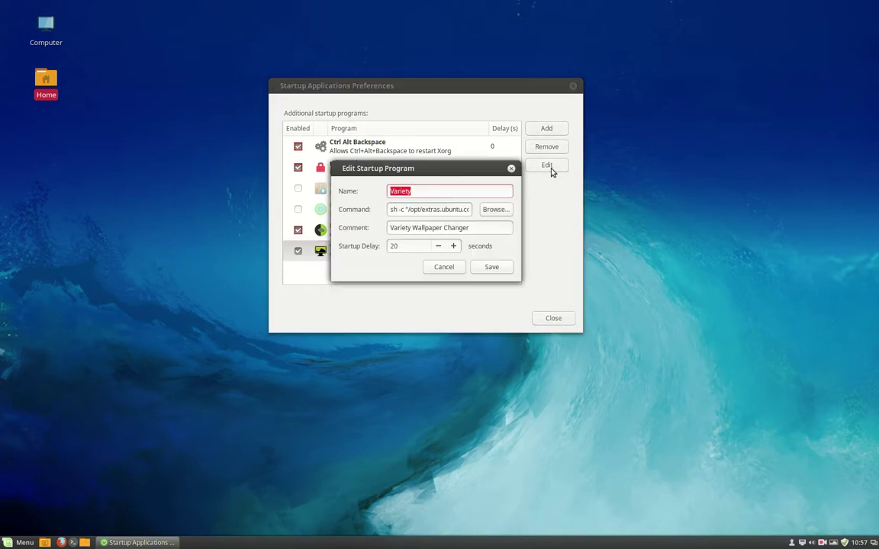
triple_click(396, 215)
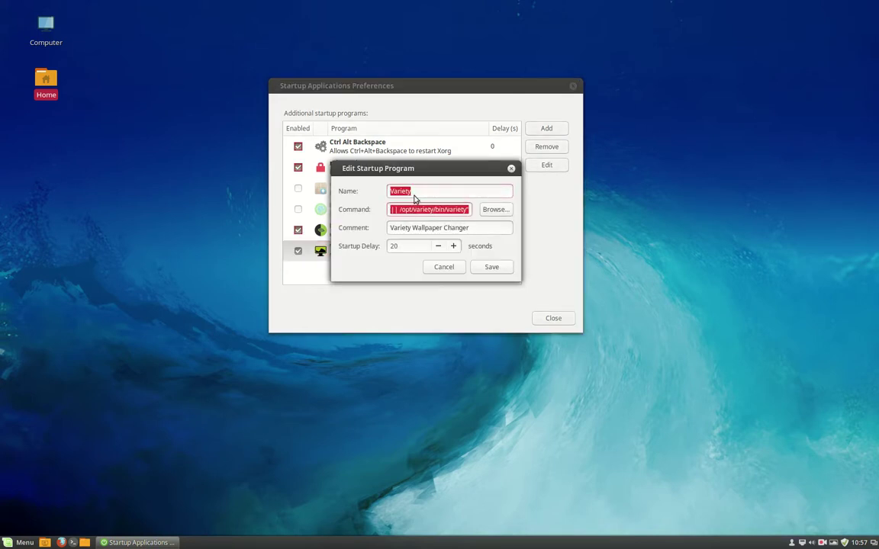
click(415, 209)
key(shift+End)
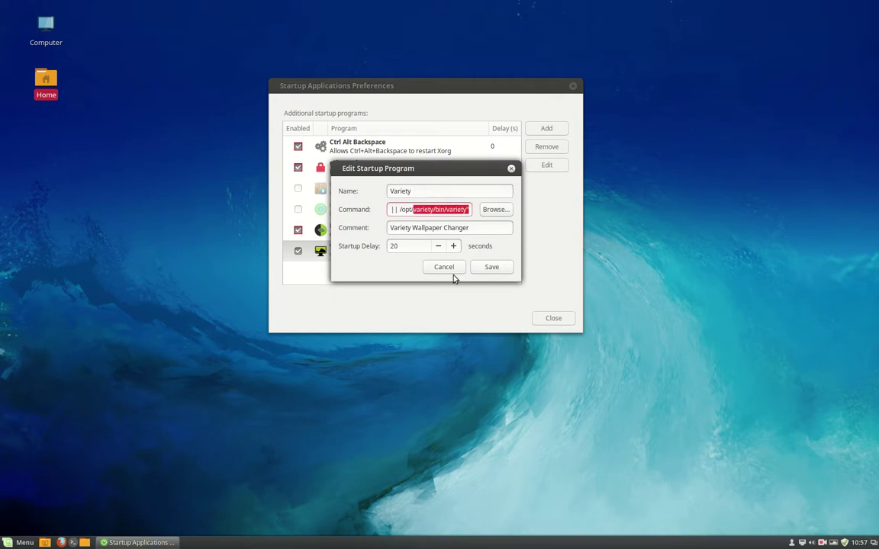
click(444, 267)
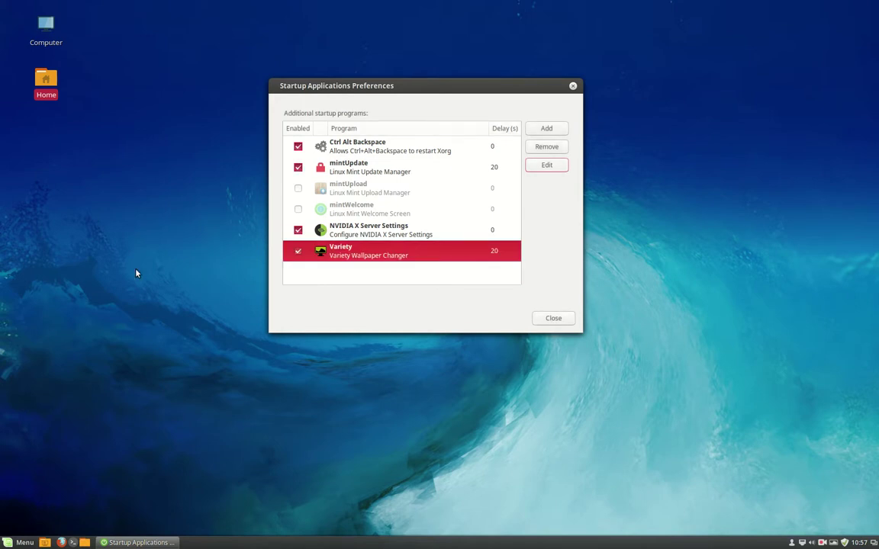
In a new terminal's Default profile preferences, lower the transparent background's shading.
key(ctrl+alt+t)
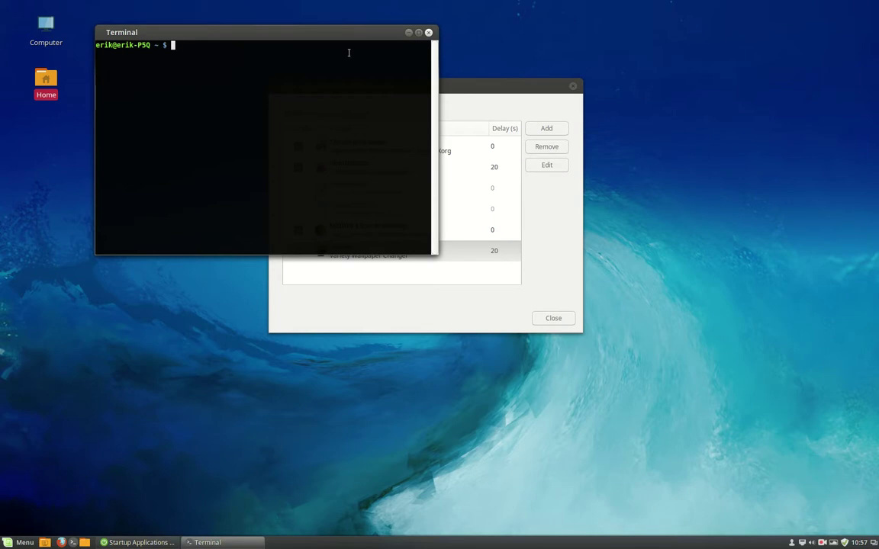
drag(343, 31, 343, 185)
right_click(252, 301)
mouse_move(308, 384)
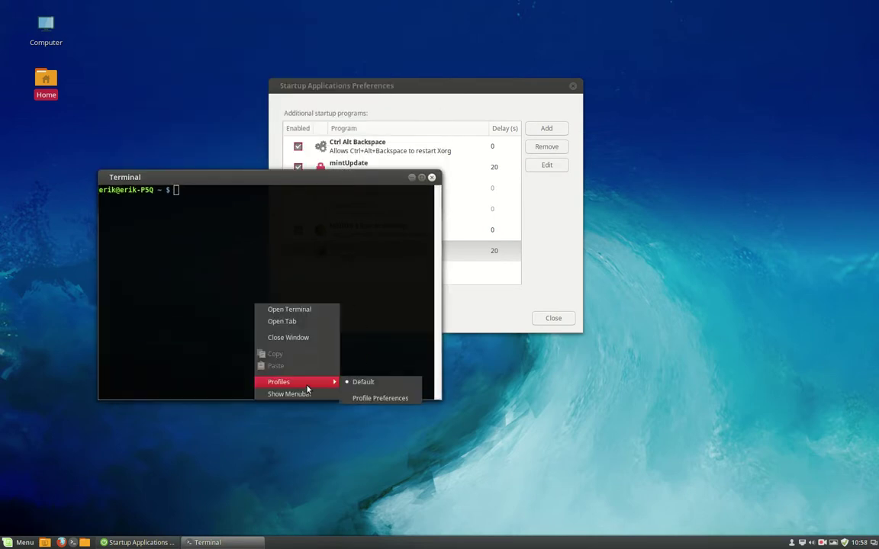
click(394, 401)
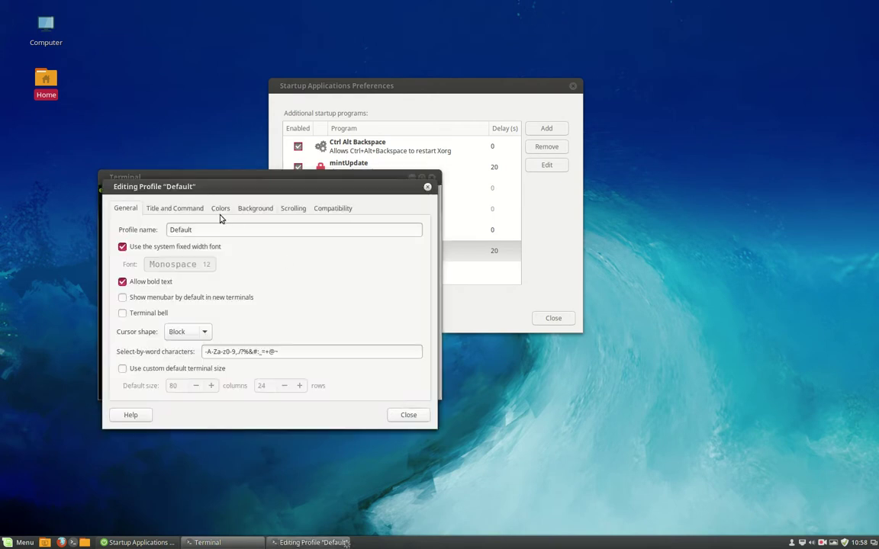
click(257, 209)
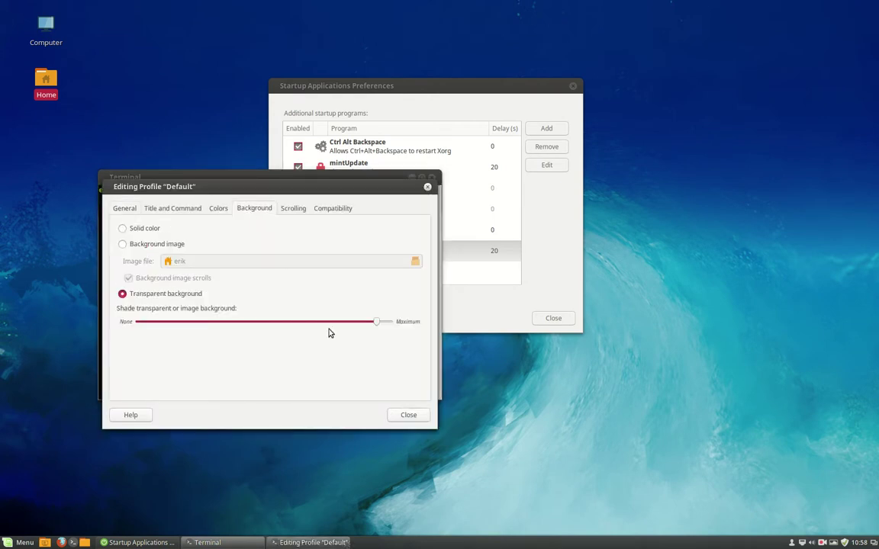
drag(375, 329, 337, 318)
Turn off the system fixed-width font and set the profile font to Monospace 14.
drag(428, 187, 773, 189)
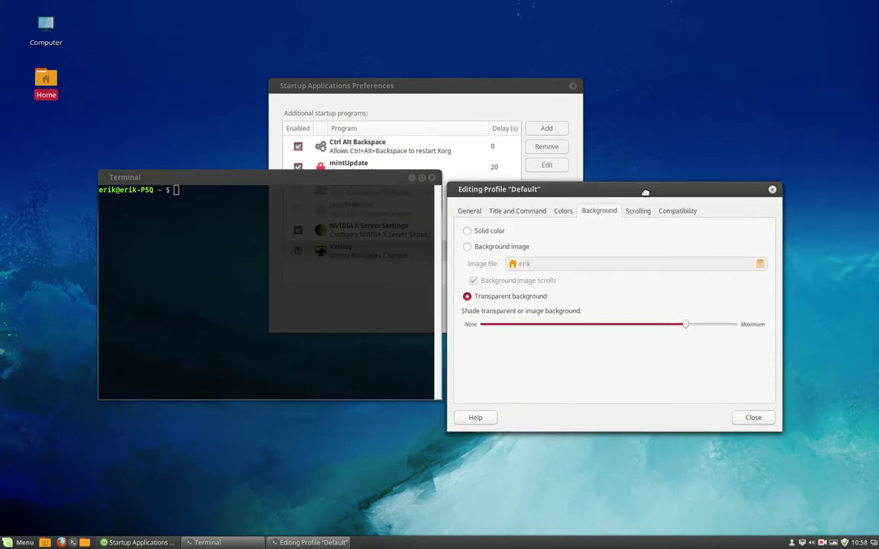
click(525, 214)
click(470, 210)
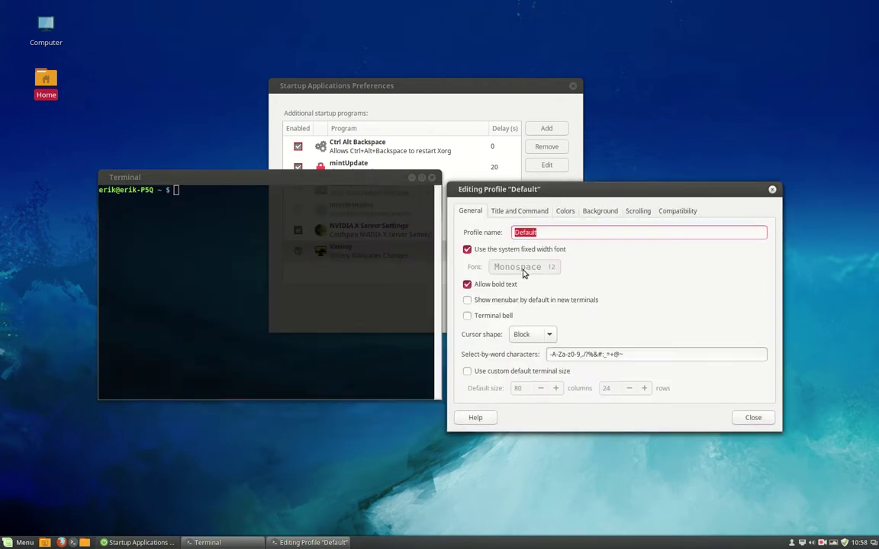
click(522, 250)
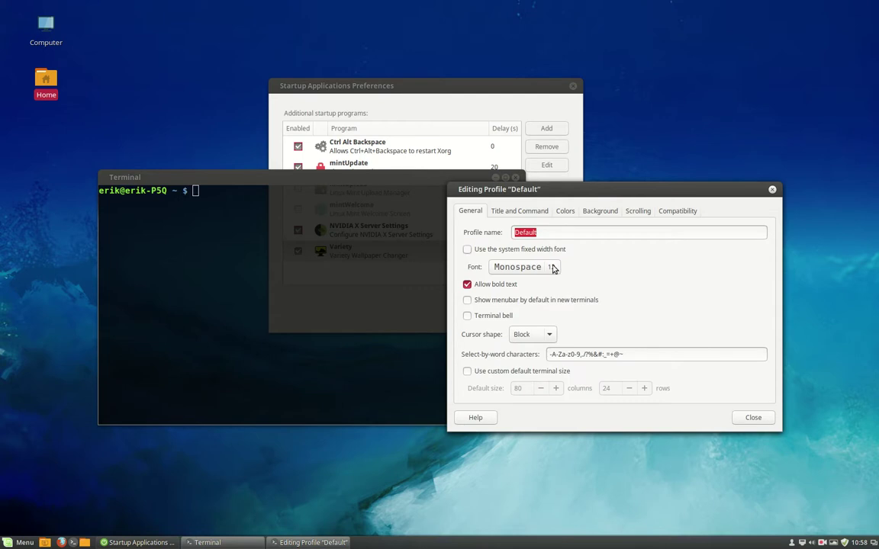
click(554, 268)
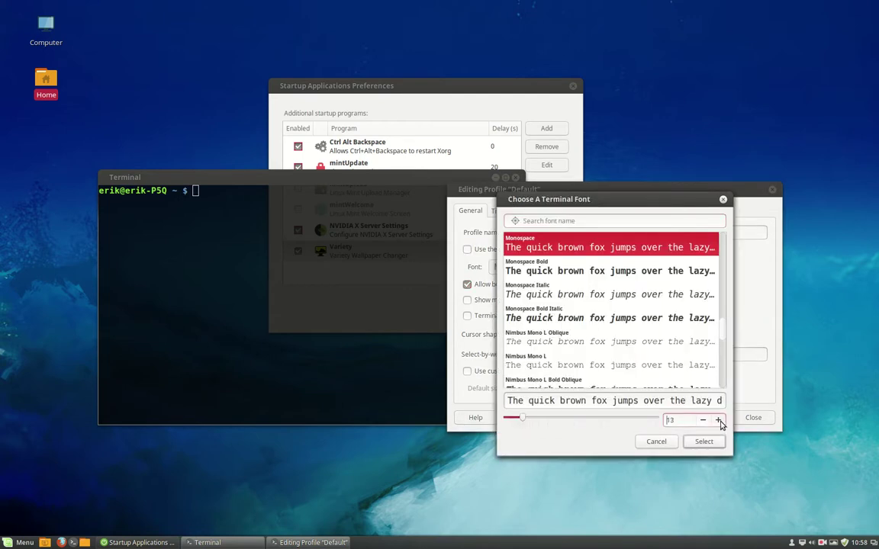
click(718, 420)
click(704, 441)
drag(236, 178, 244, 75)
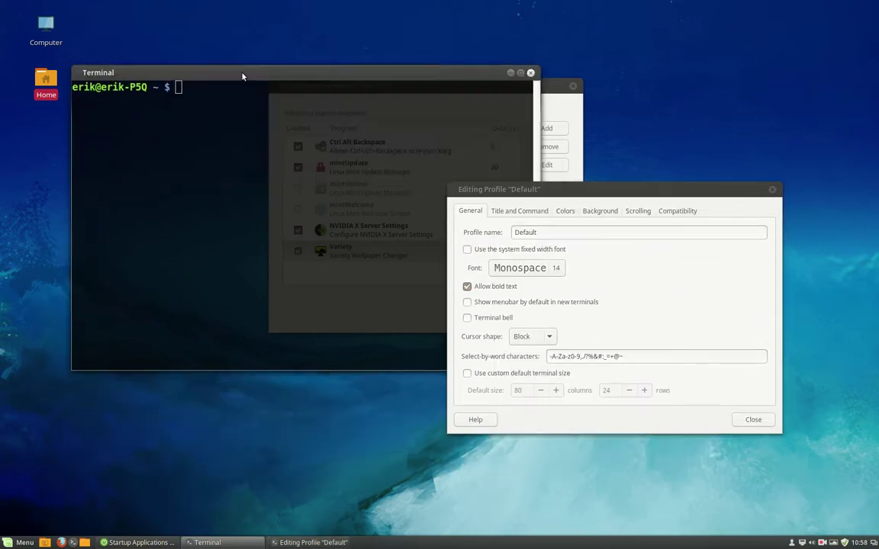
Close the profile editor, run 'which plank' and select the printed /usr/bin/plank path.
click(772, 190)
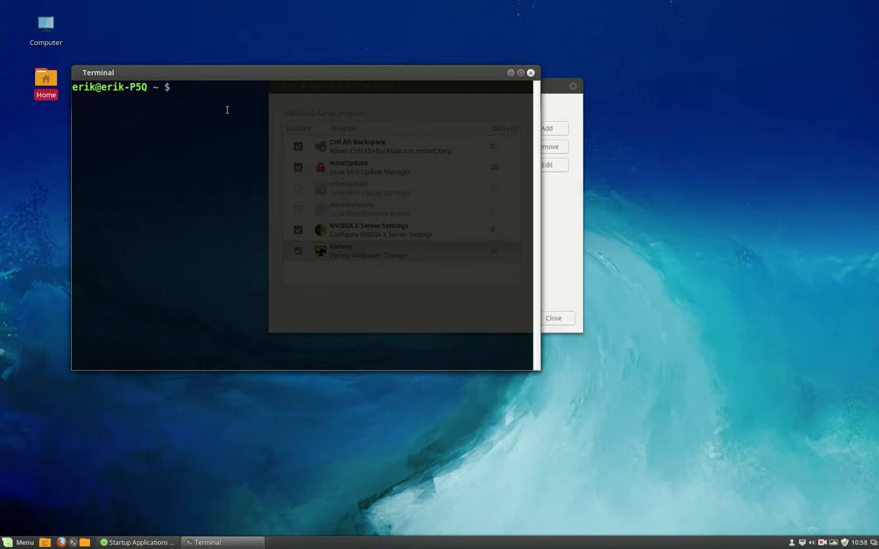
text(which plank)
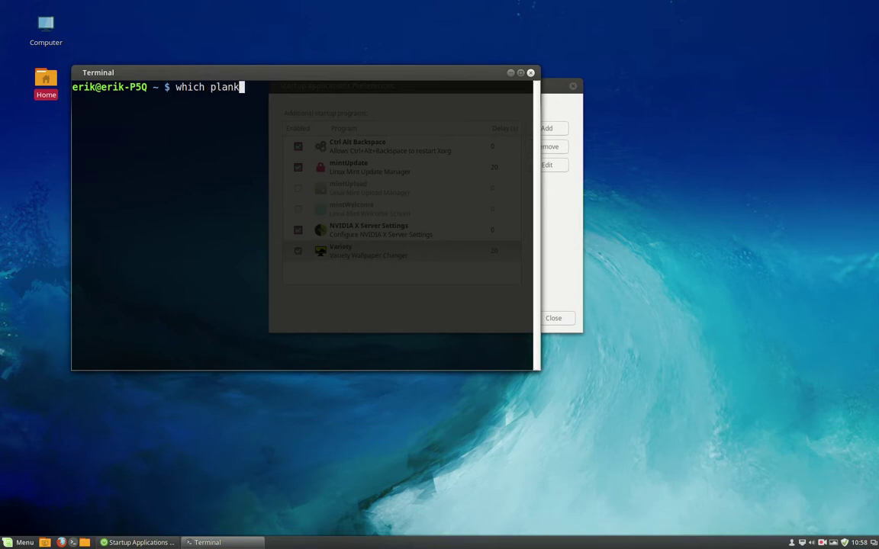
key(Return)
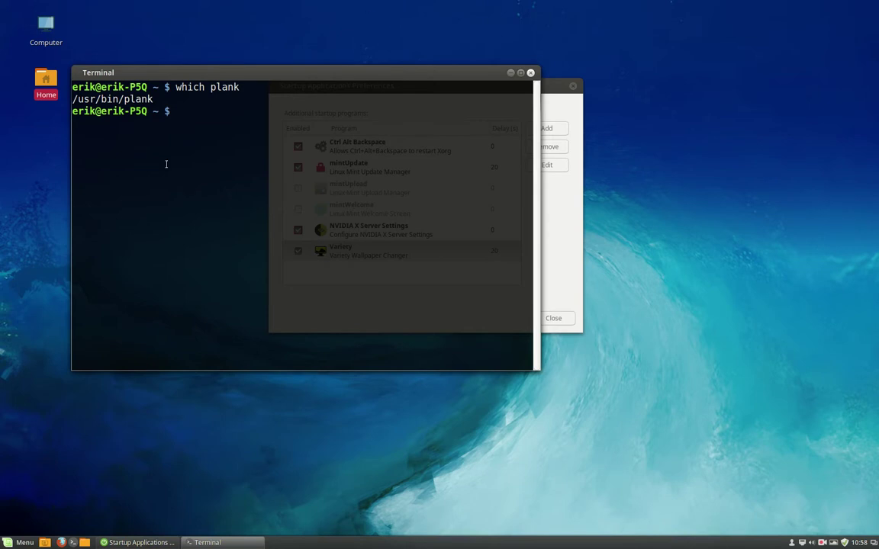
drag(72, 99, 162, 102)
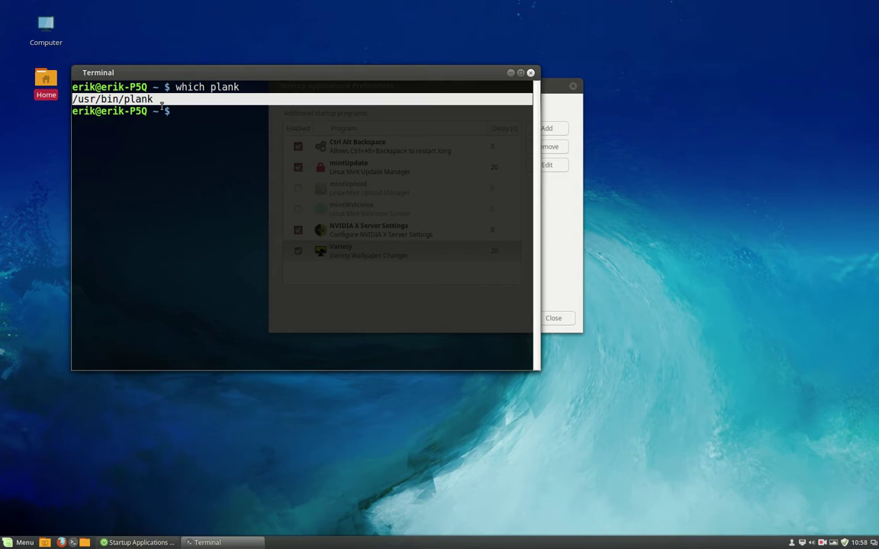
Search the application menu for 'pla', then dismiss it without launching anything.
click(19, 543)
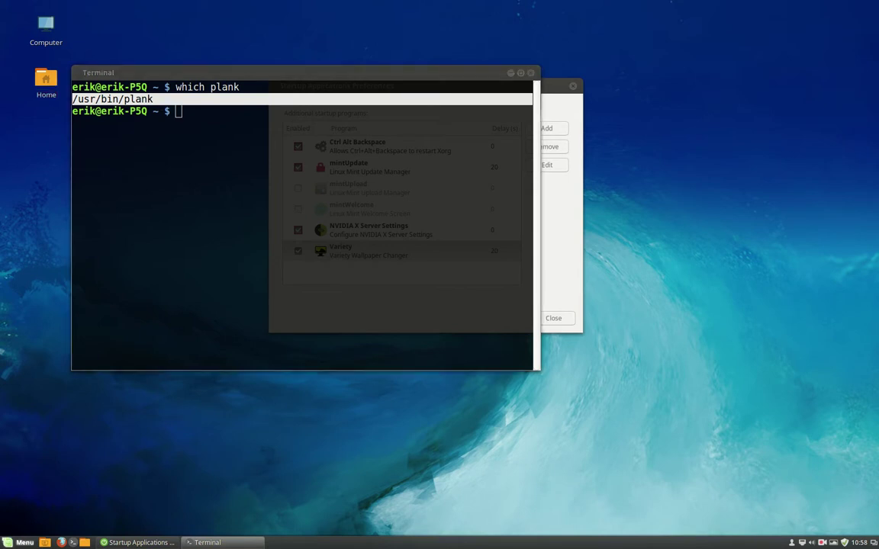
text(pla)
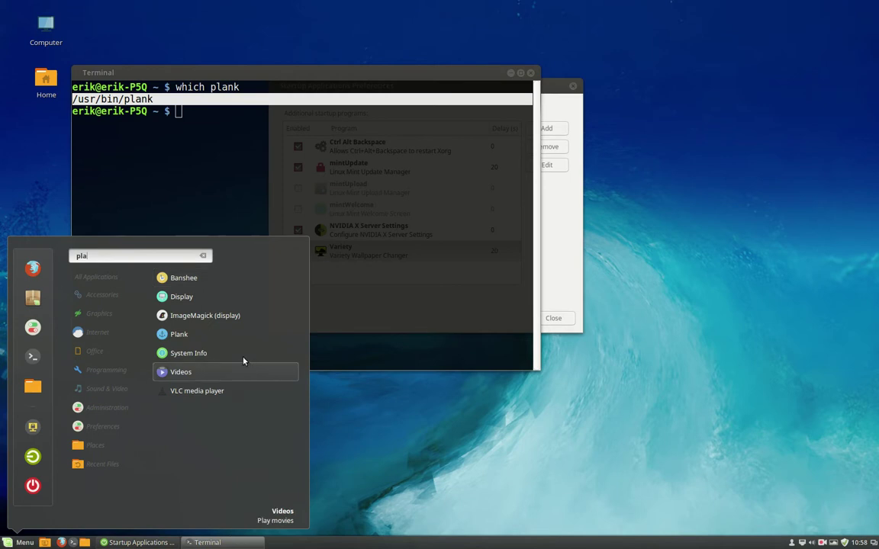
click(573, 265)
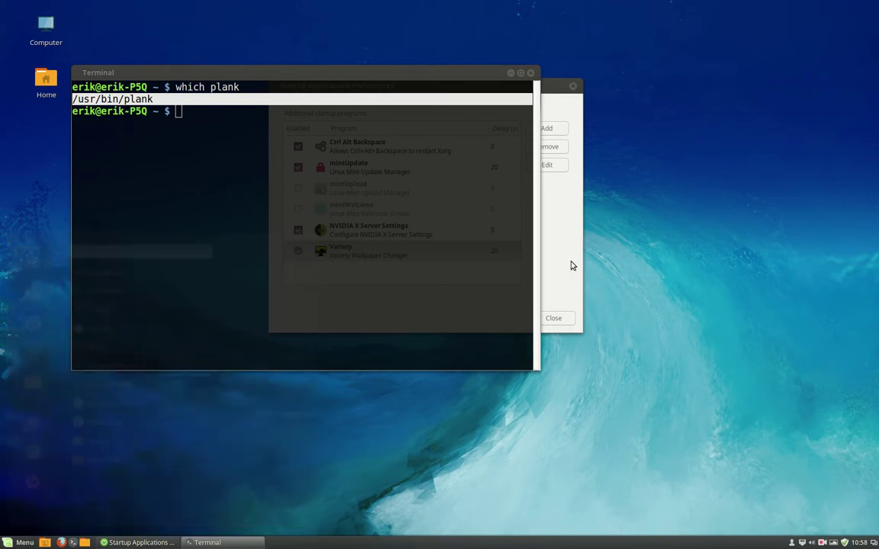
Start a new startup program named 'Plank' with command /usr/bin/plank.
click(545, 98)
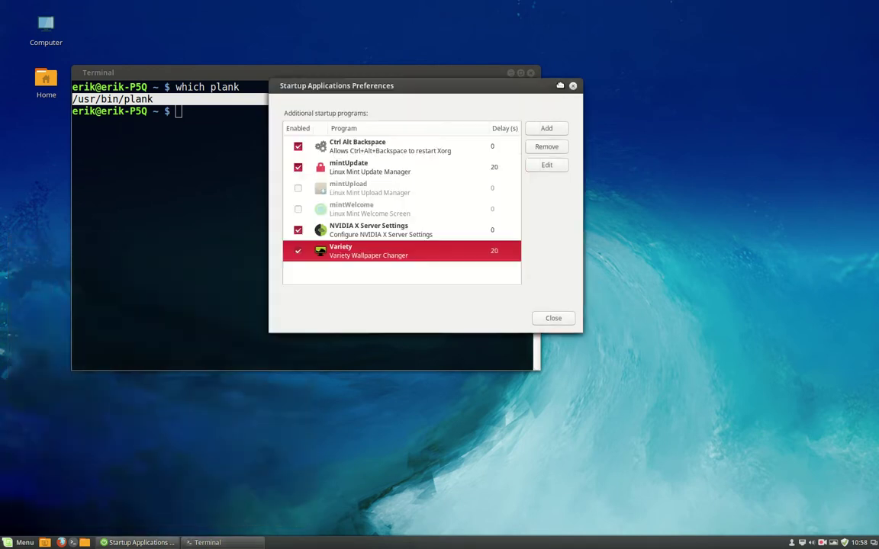
click(555, 130)
text(Plank)
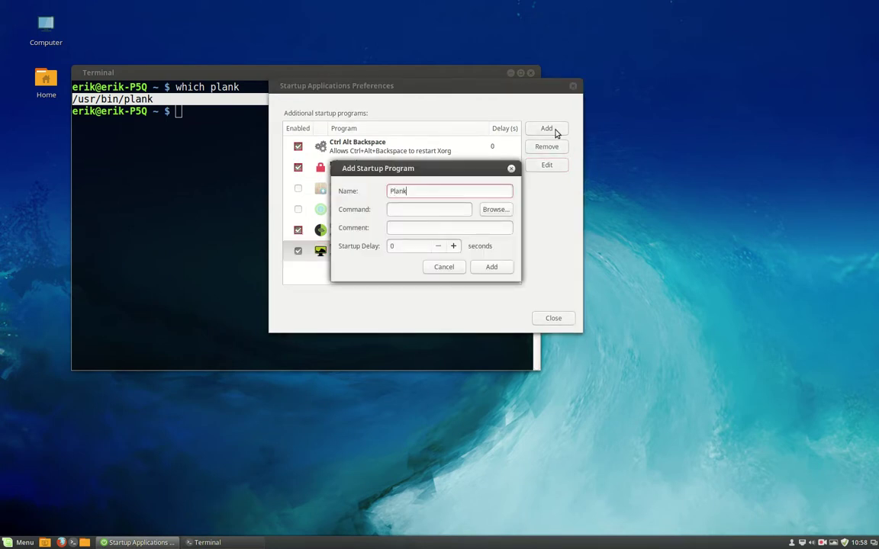
key(Tab)
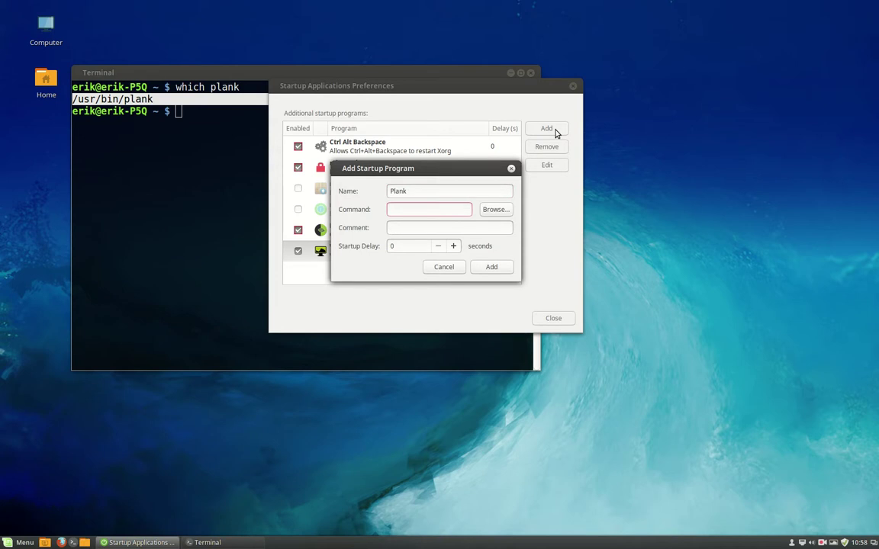
click(195, 76)
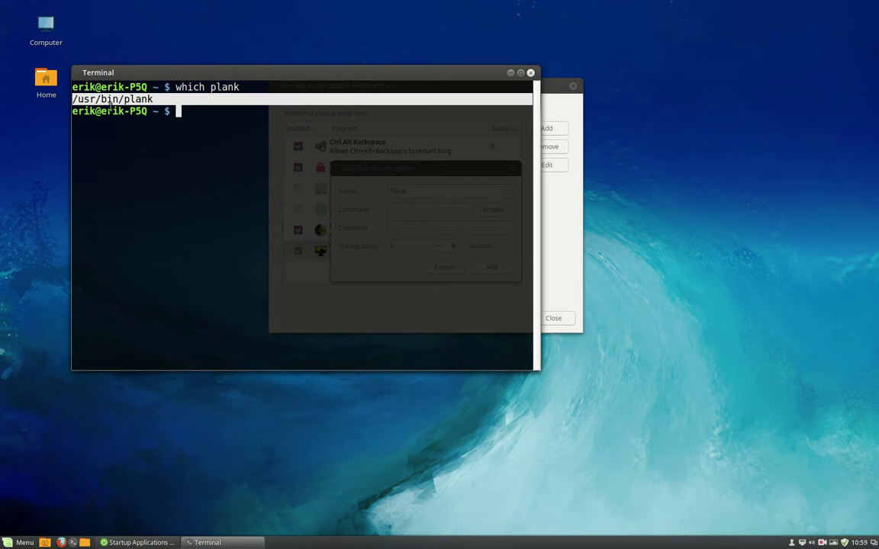
click(387, 210)
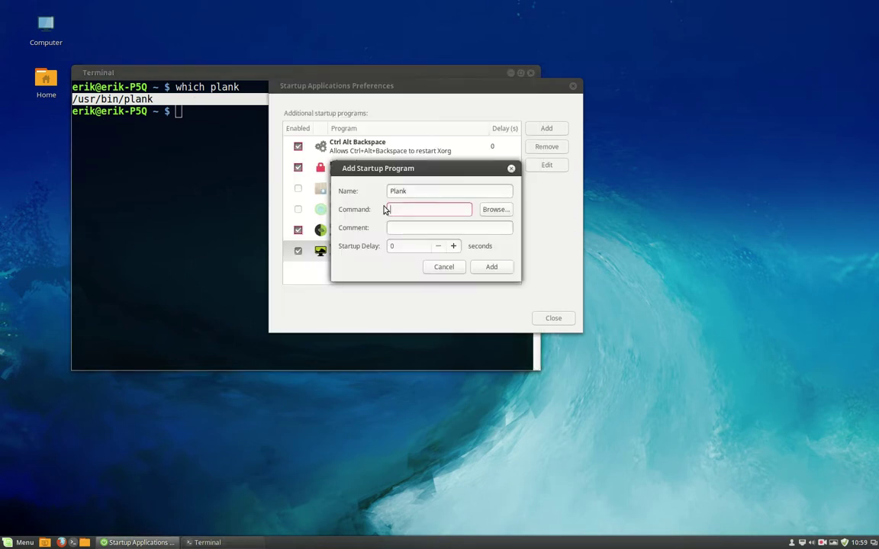
text(/usr/b)
key(BackSpace)
key(BackSpace)
text(/bin/plank)
Give the Plank entry comment 'menu' and a 2-second delay, then add it.
click(418, 225)
text(m)
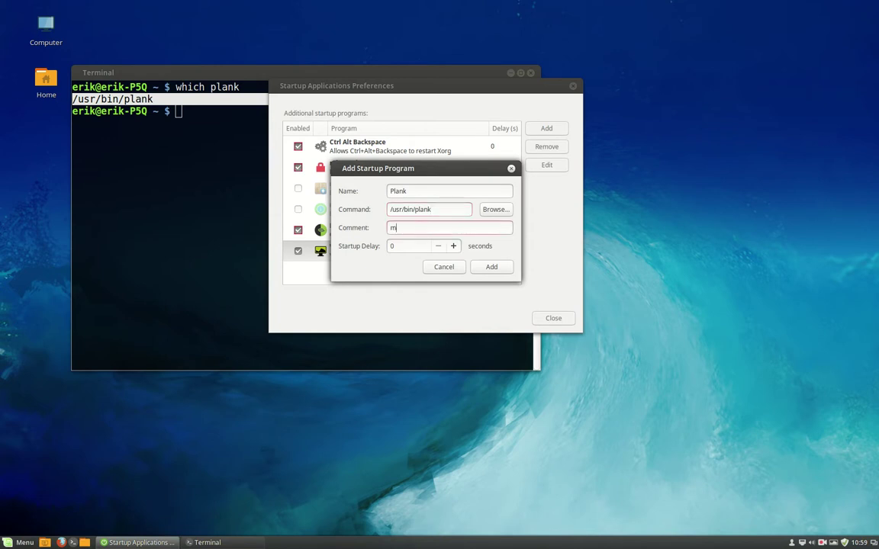
text(enu)
click(454, 246)
click(454, 246)
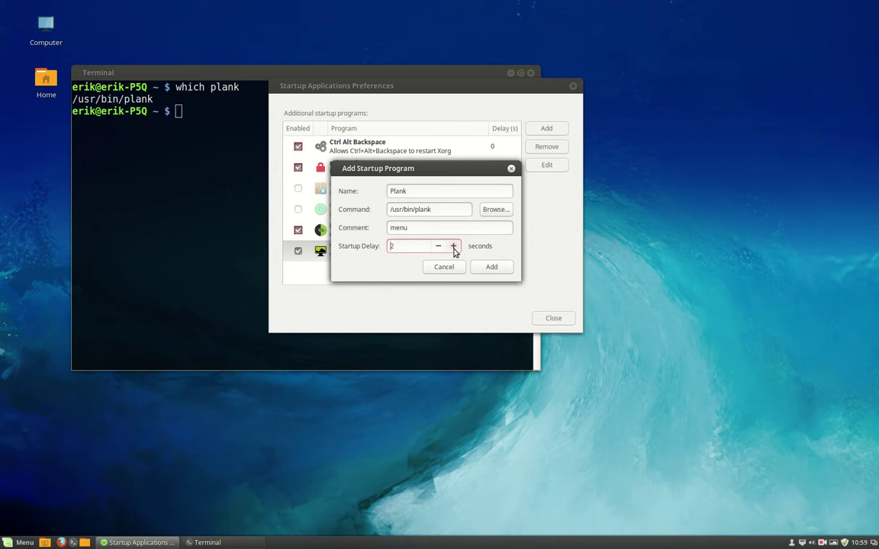
click(492, 269)
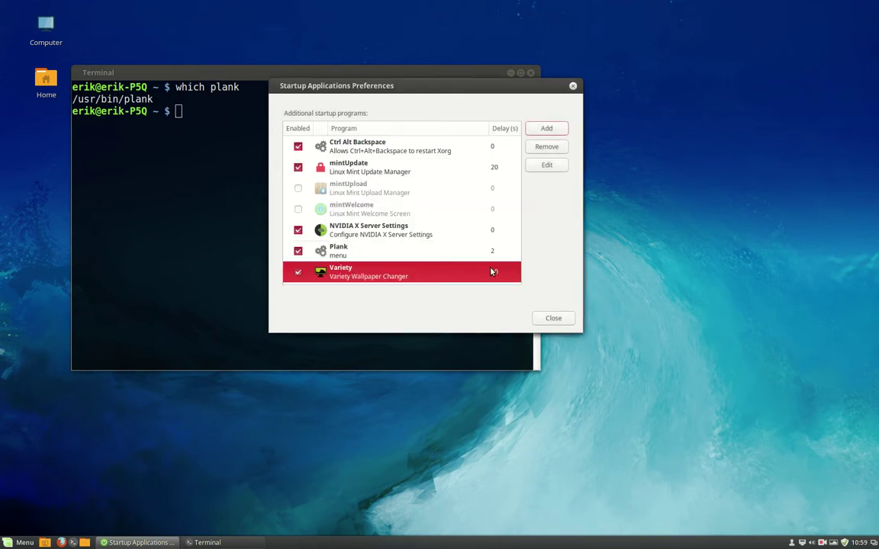
click(402, 247)
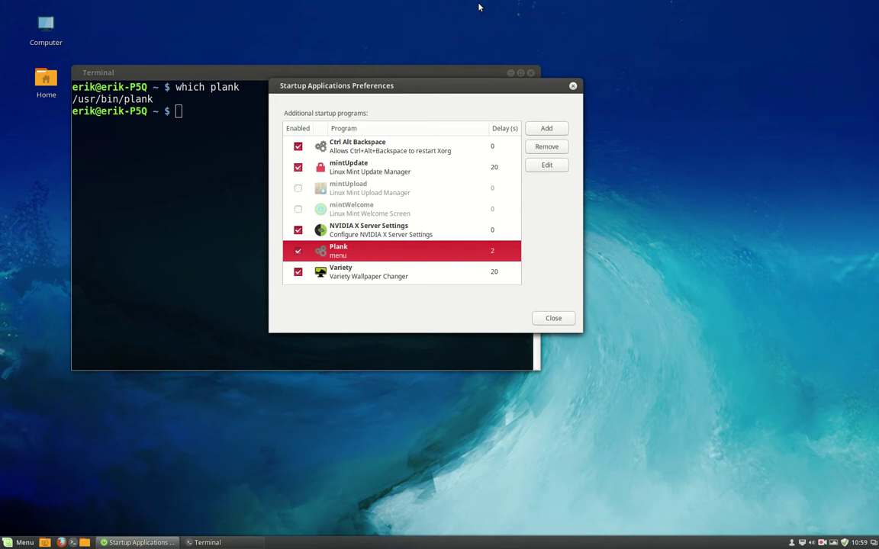
Run 'which dropbox' in the terminal to find Dropbox's install path.
drag(442, 90, 578, 143)
click(223, 112)
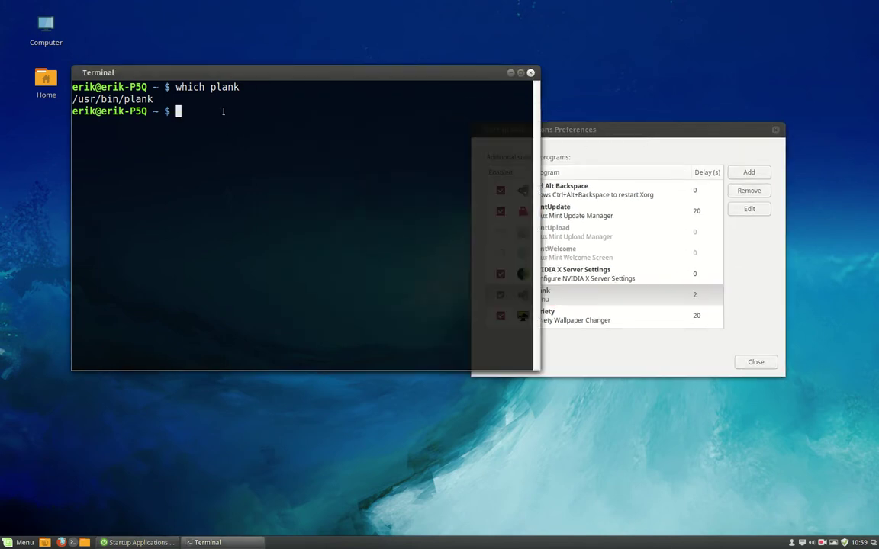
text(which dropbox)
key(Return)
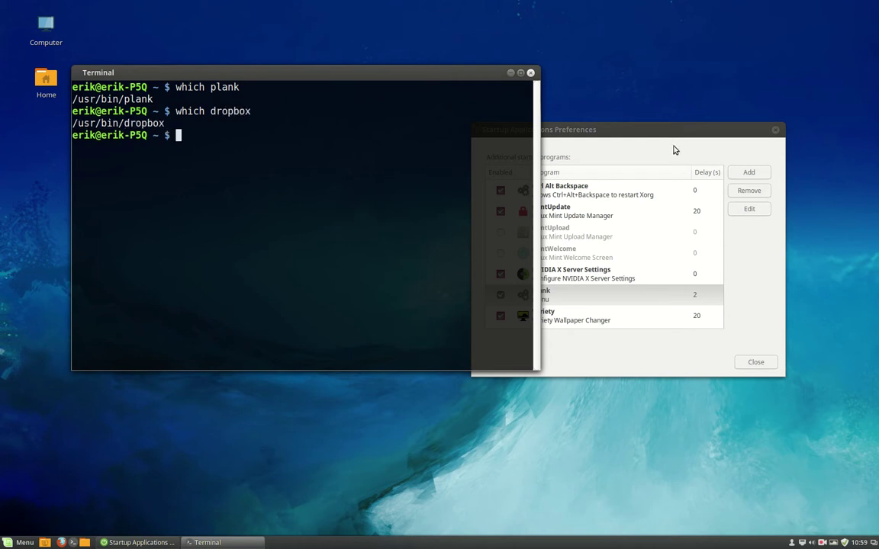
Begin a new startup entry named 'dropbox' with command /usr/bin/dropbox.
drag(616, 126, 608, 126)
click(741, 174)
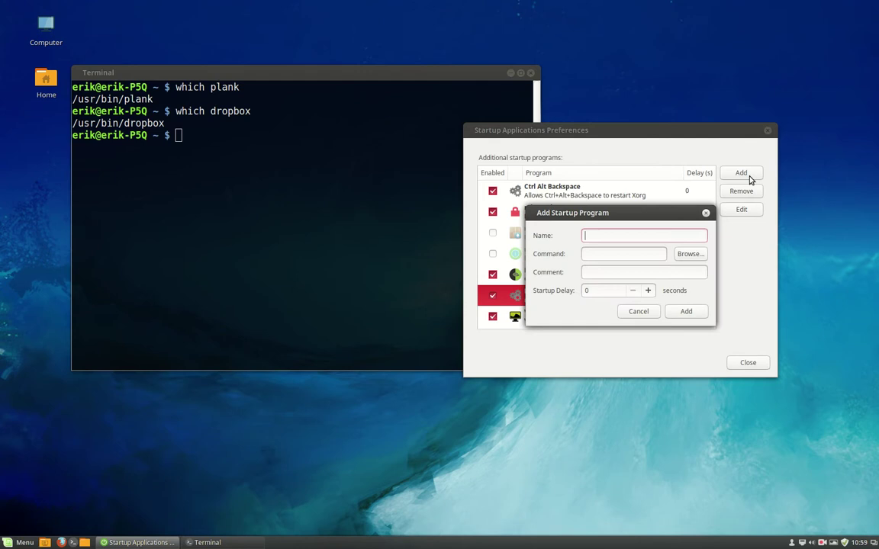
text(dropbox)
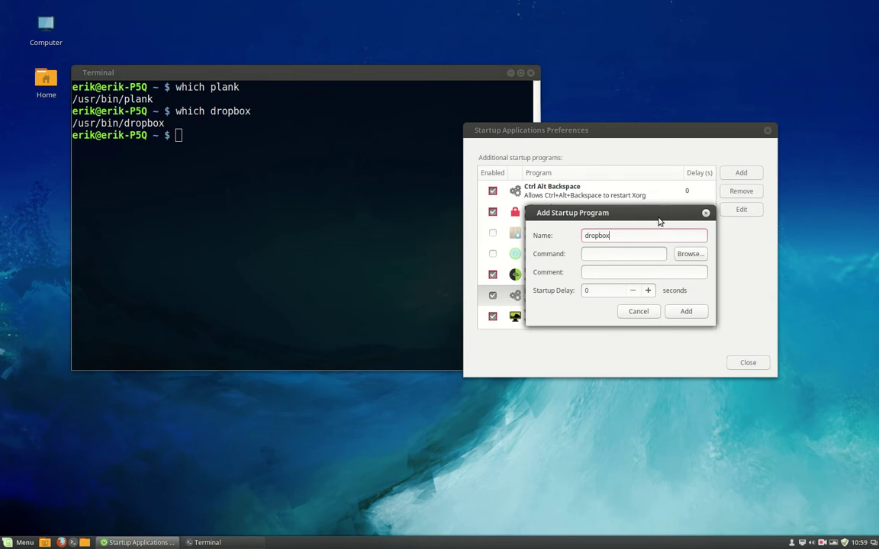
drag(660, 221, 383, 314)
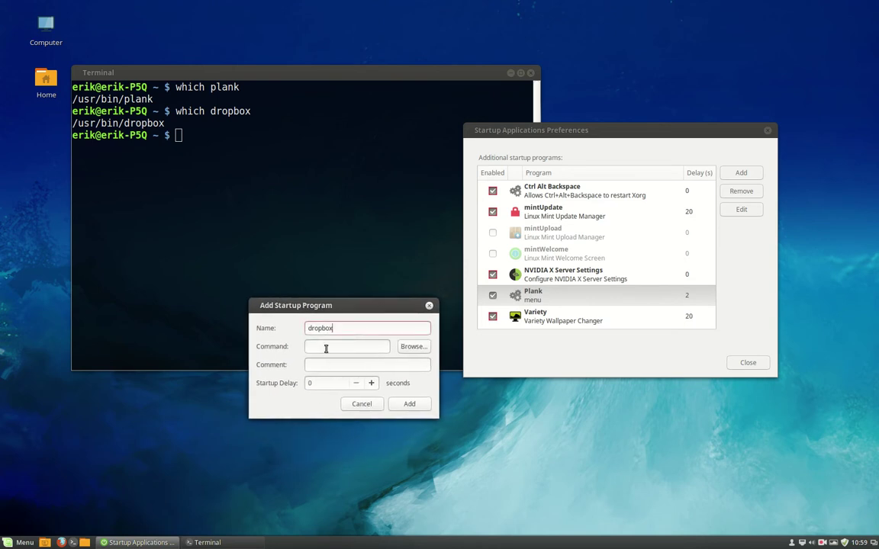
click(325, 347)
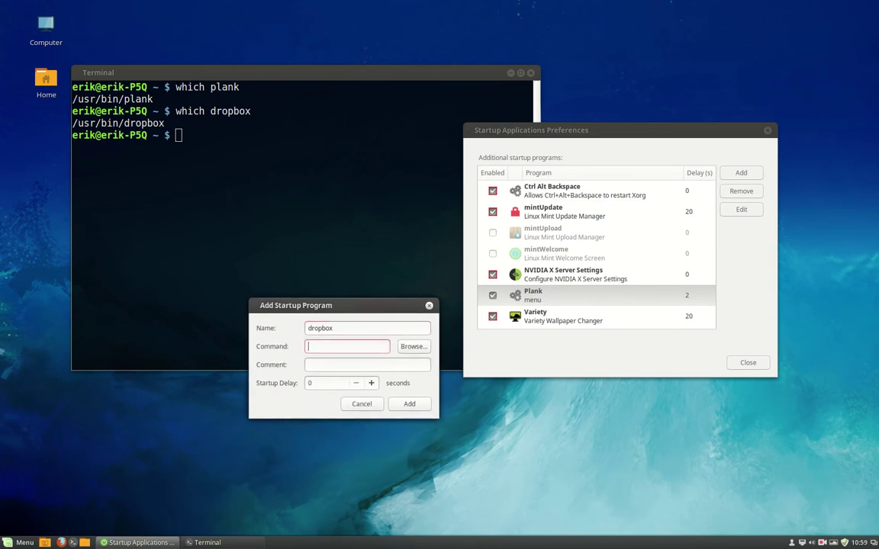
text(/usr/bin/dropbox)
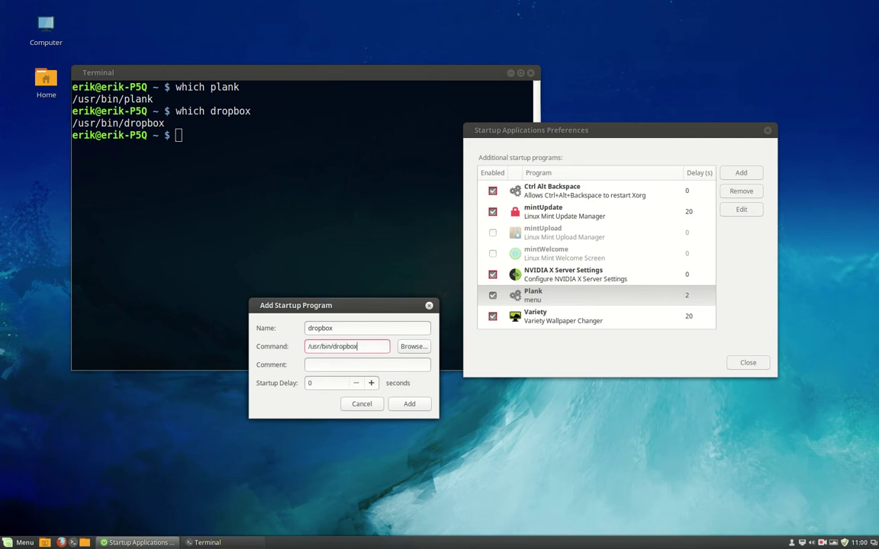